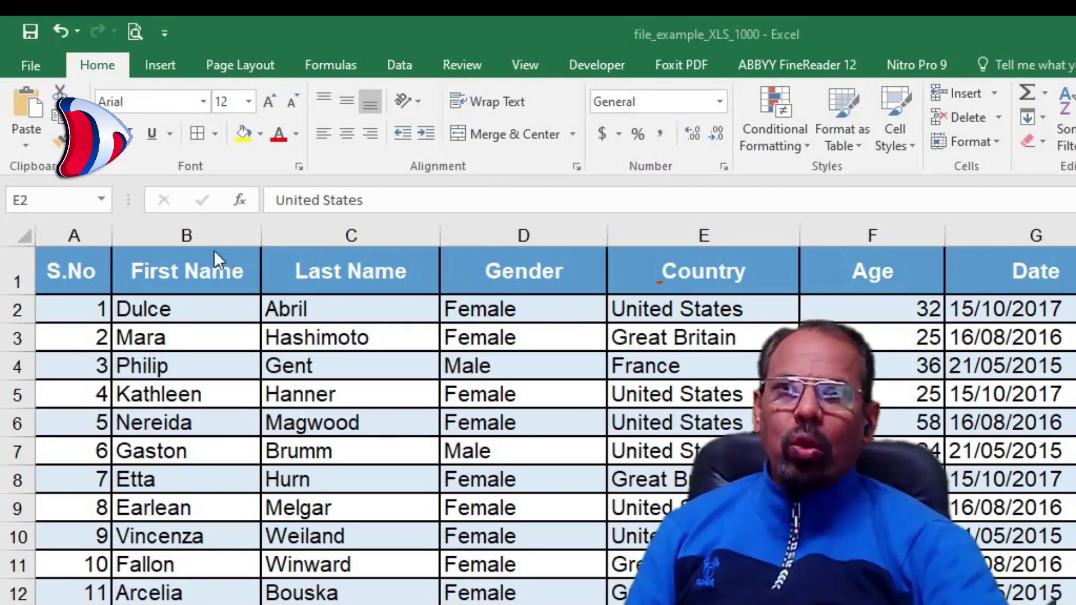
Widen the First Name column (column B) by dragging its right border.
click(265, 241)
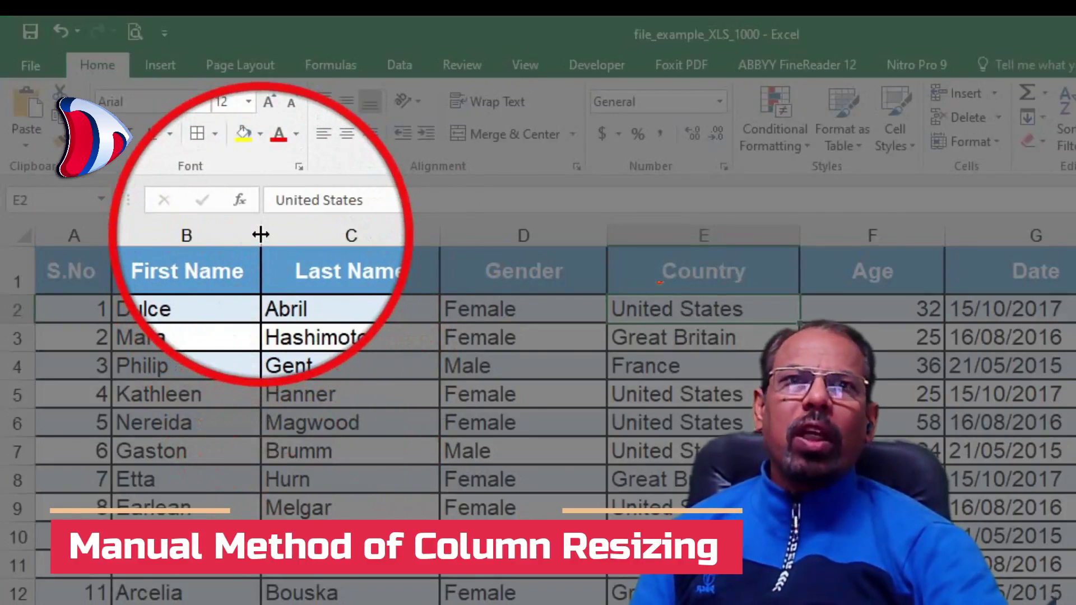
click(234, 236)
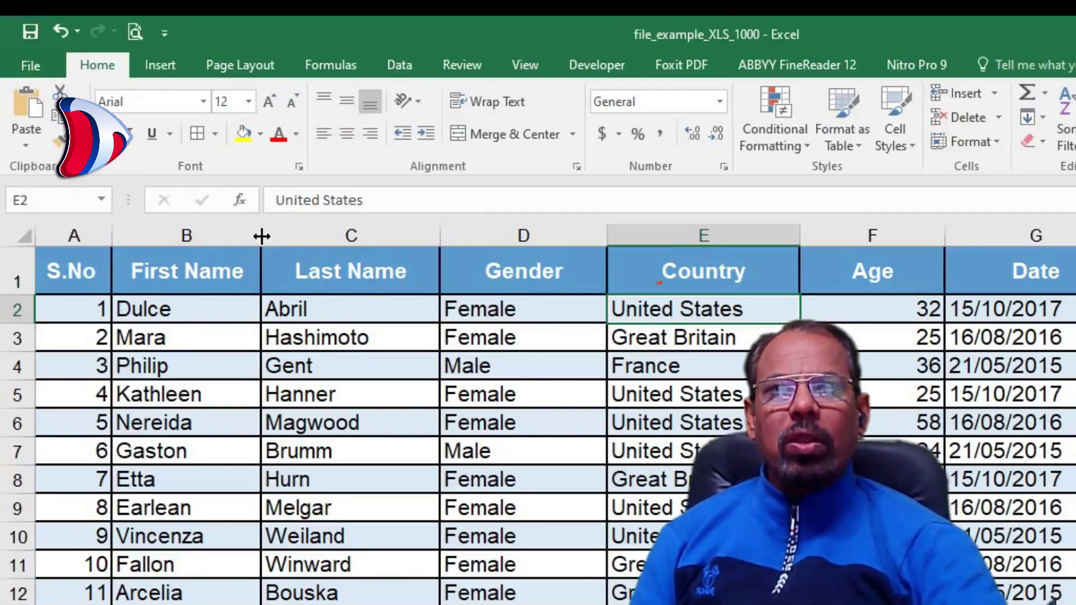
drag(261, 236, 360, 233)
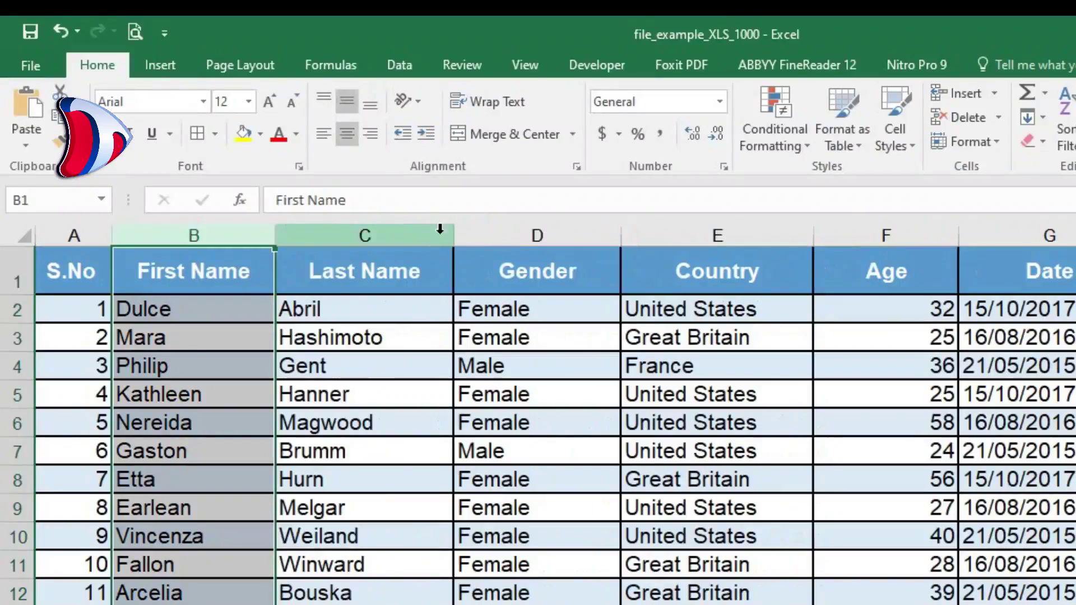
Select the First Name and Last Name columns (B and C).
drag(440, 228, 396, 236)
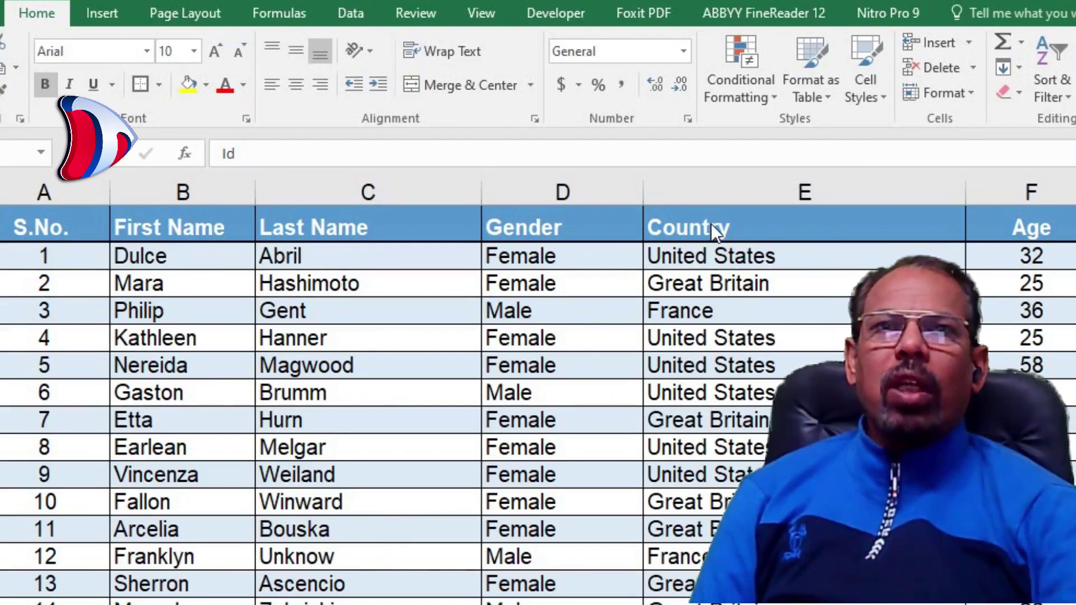
AutoFit the Last Name, Gender and Country columns (C:E) to their contents.
click(764, 185)
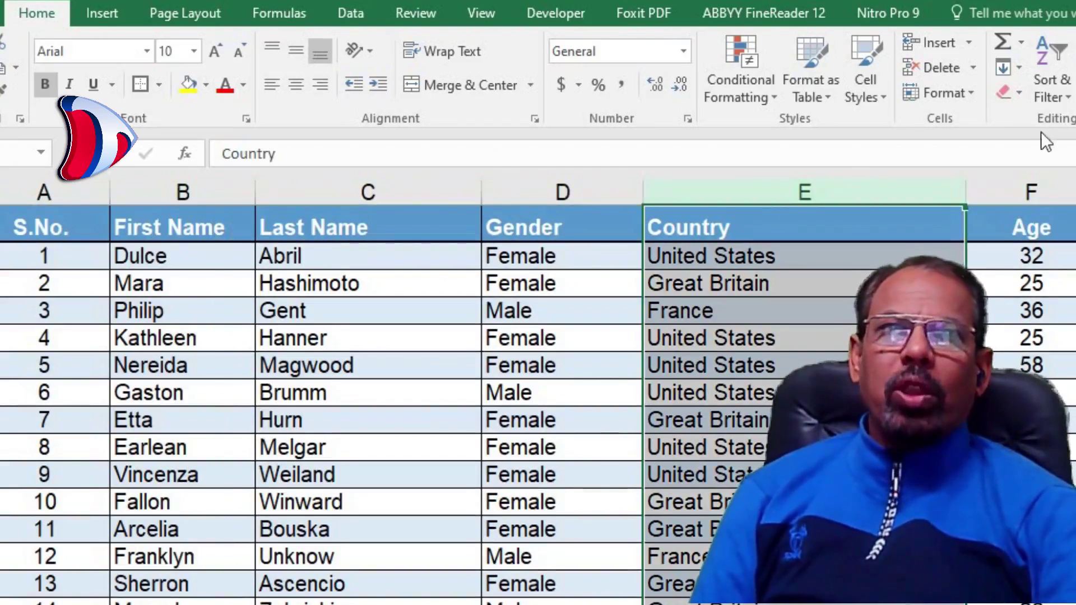
shift+click(1036, 187)
drag(605, 186, 408, 185)
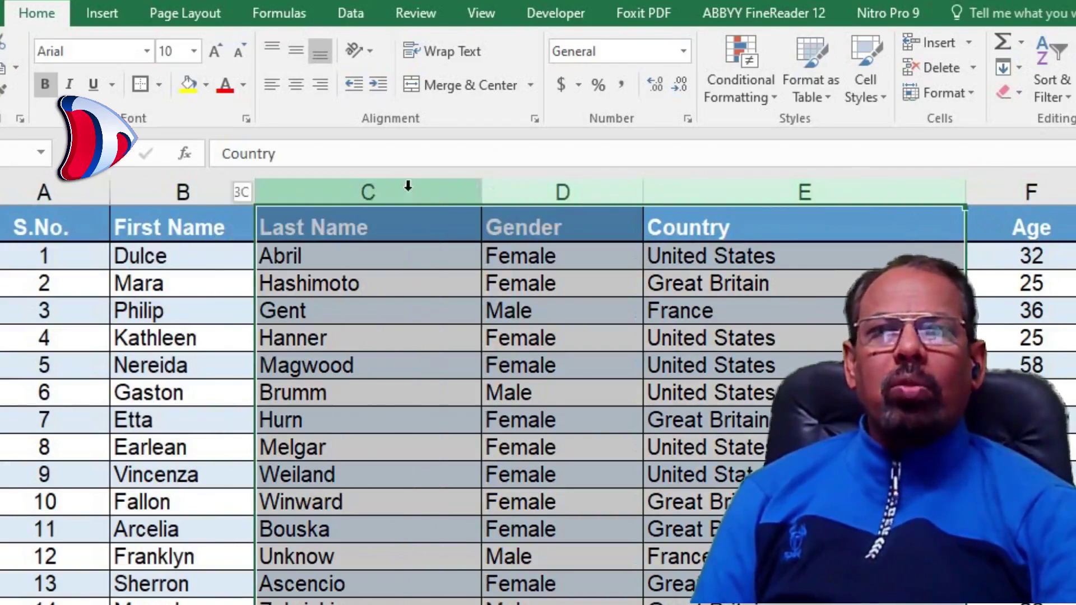
click(969, 98)
click(954, 226)
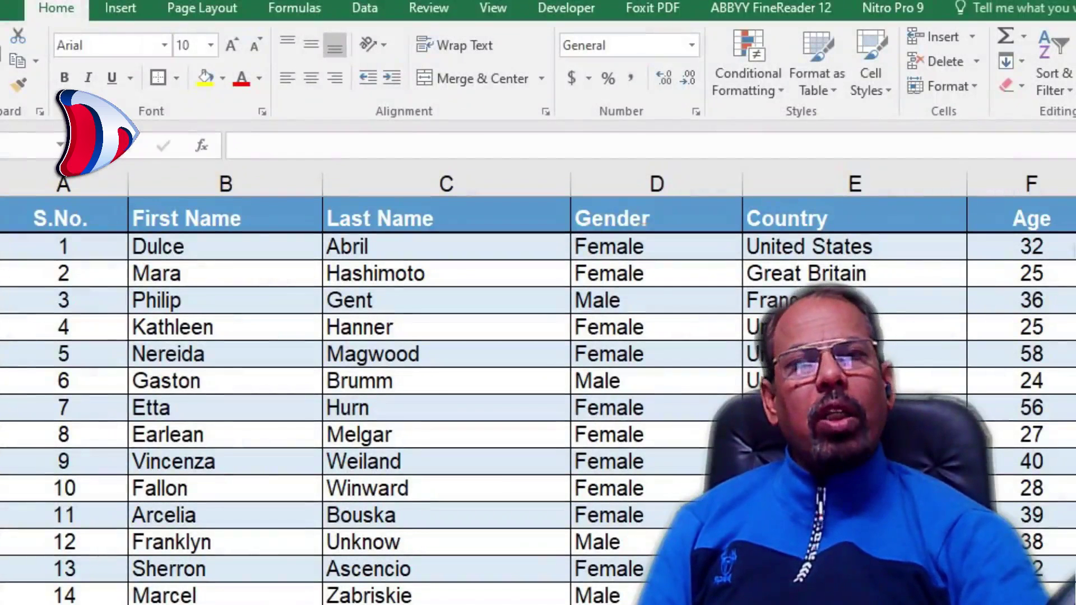
Open the Visual Basic editor with Alt+F11 and start a Sub on Sheet1's code window.
click(567, 4)
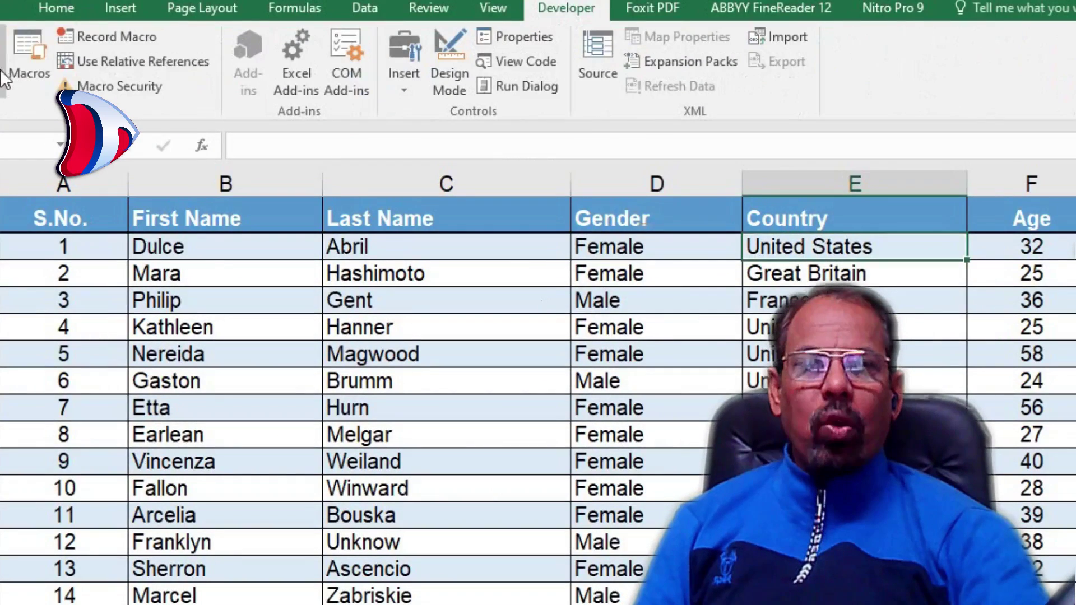
key(alt+F11)
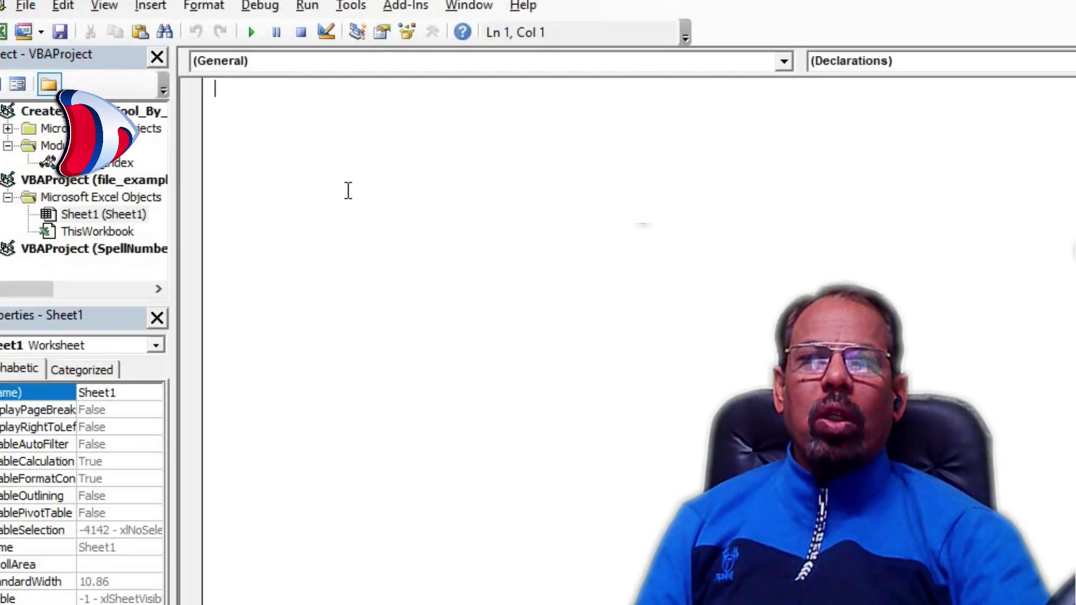
text(sub)
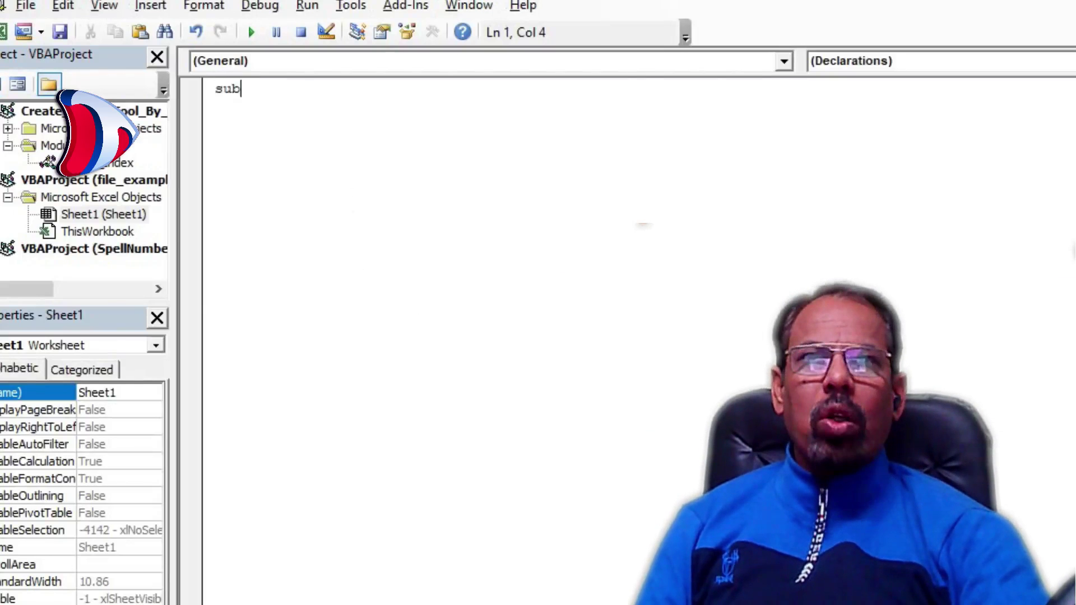
key(Return)
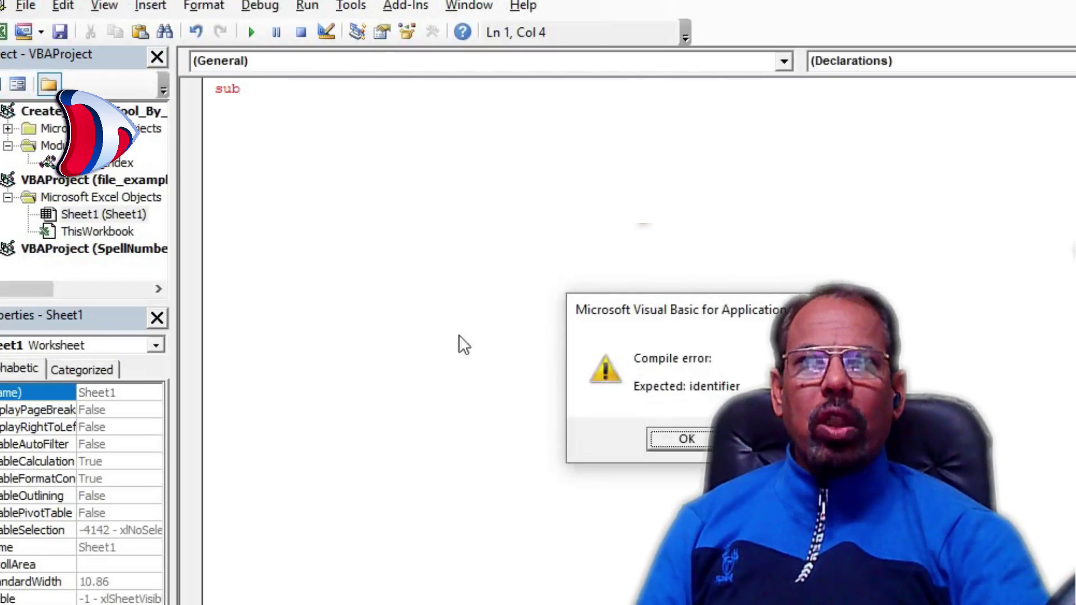
click(681, 437)
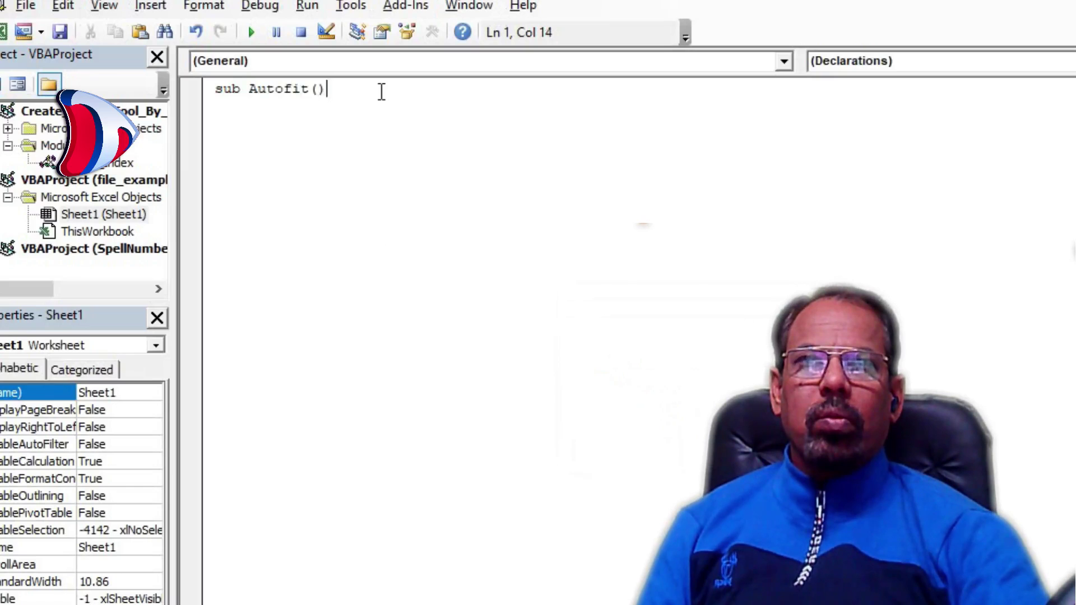
Add an indented body line Cells.EntireColumn inside Sub Autofit, fixing typos.
key(Return)
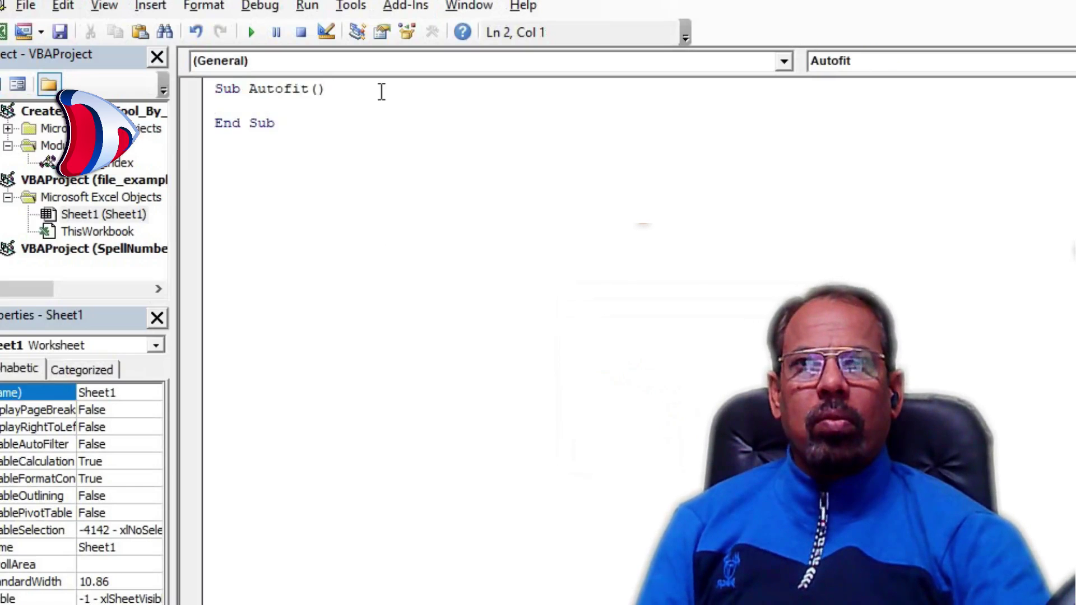
key(Tab)
text(clee)
key(BackSpace)
key(BackSpace)
key(BackSpace)
text(el)
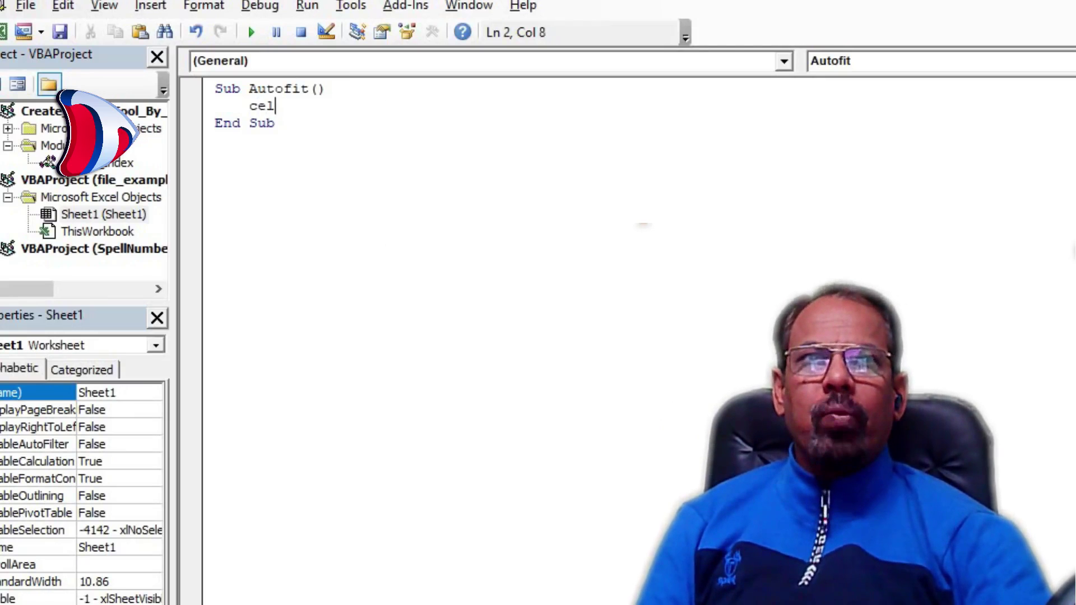
text(ls.do)
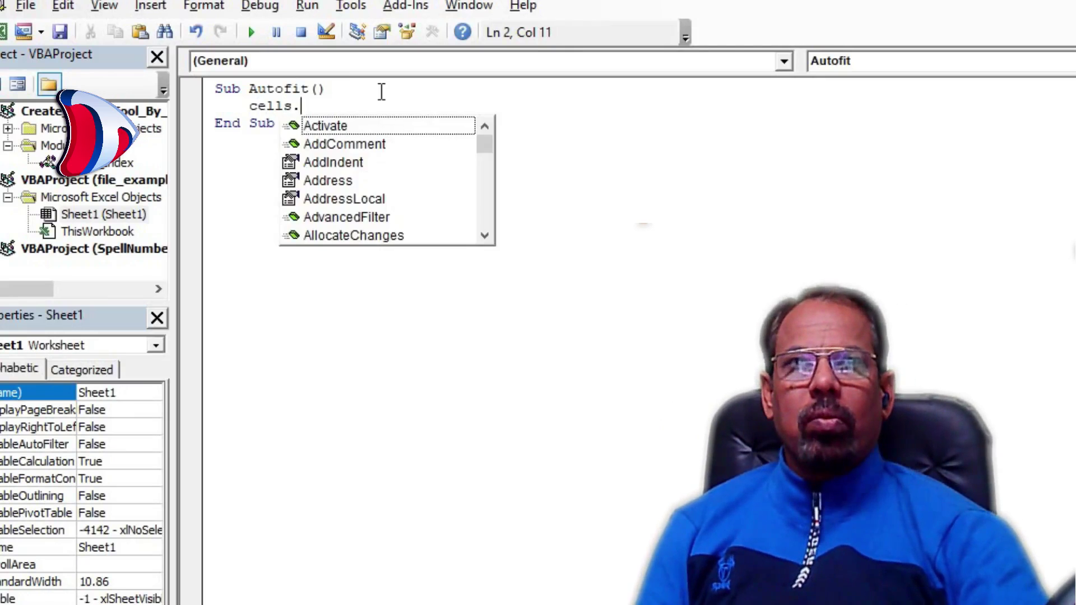
key(BackSpace)
key(BackSpace)
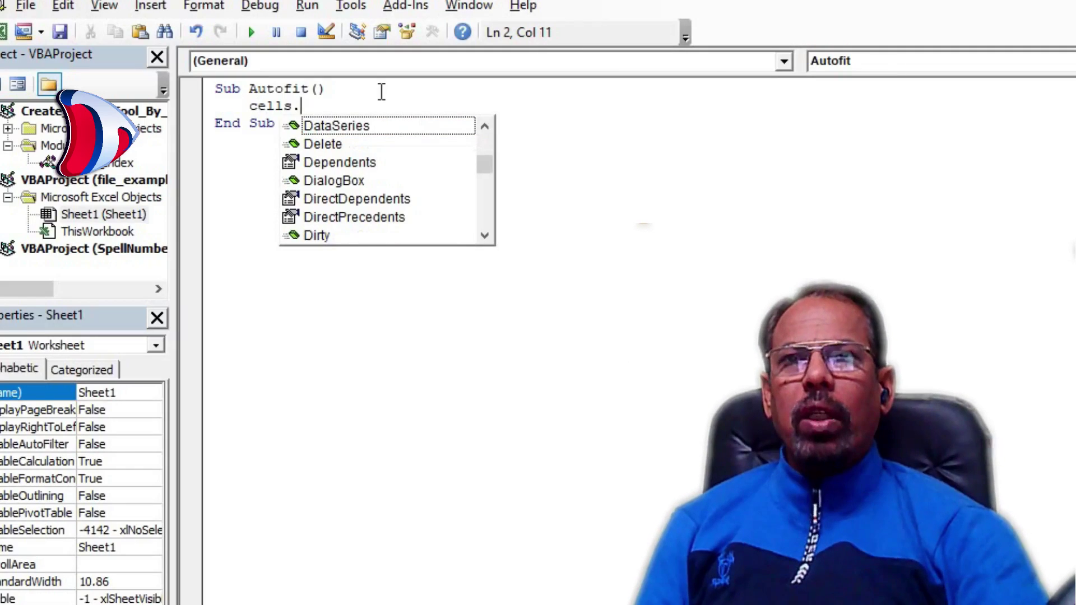
text(colo)
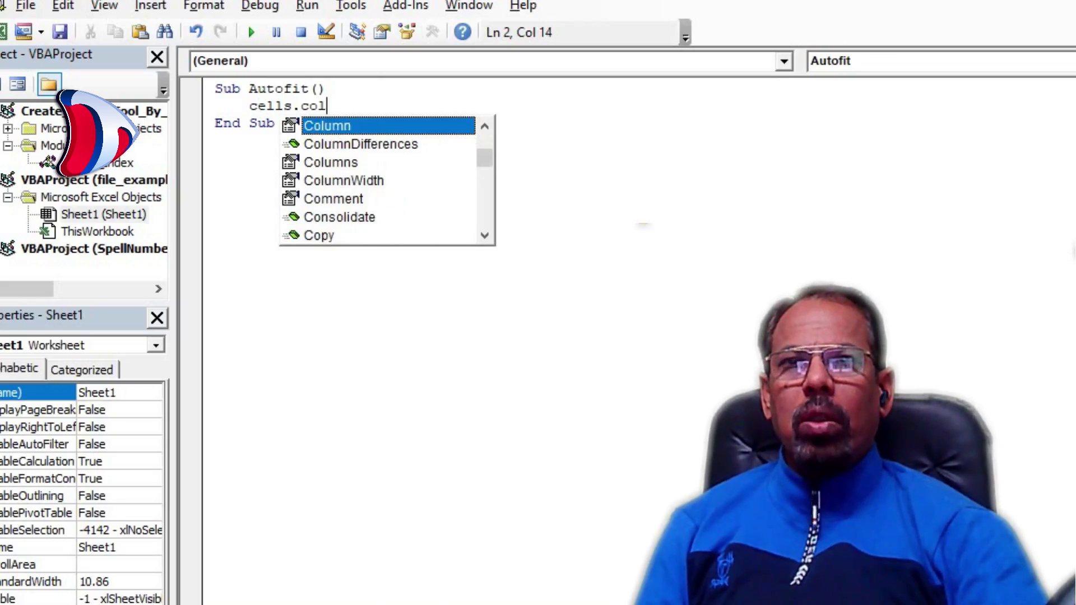
key(BackSpace)
key(BackSpace)
key(BackSpace)
key(BackSpace)
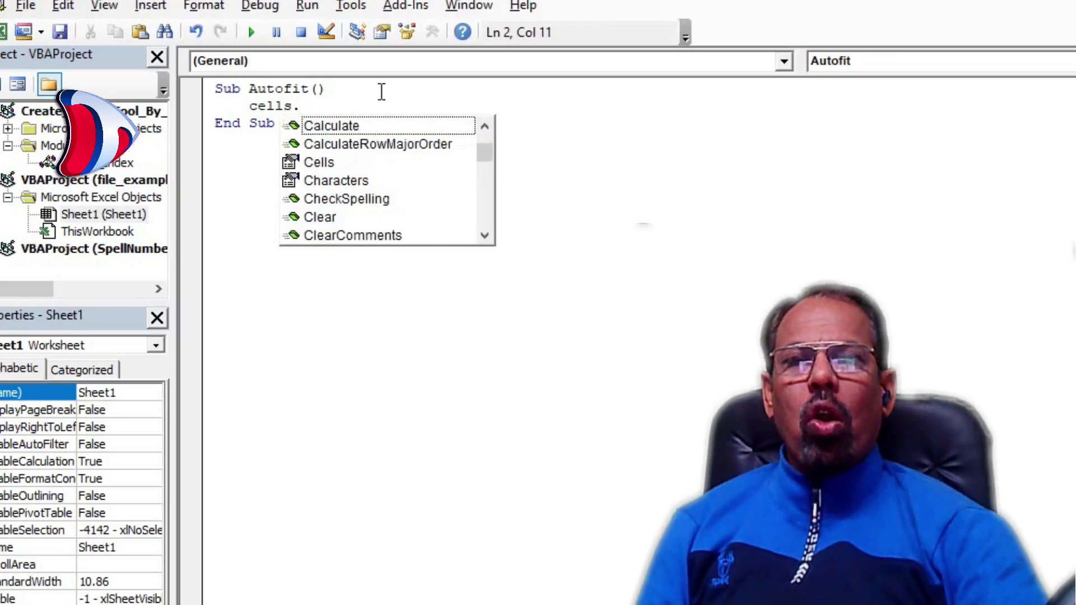
text(entire)
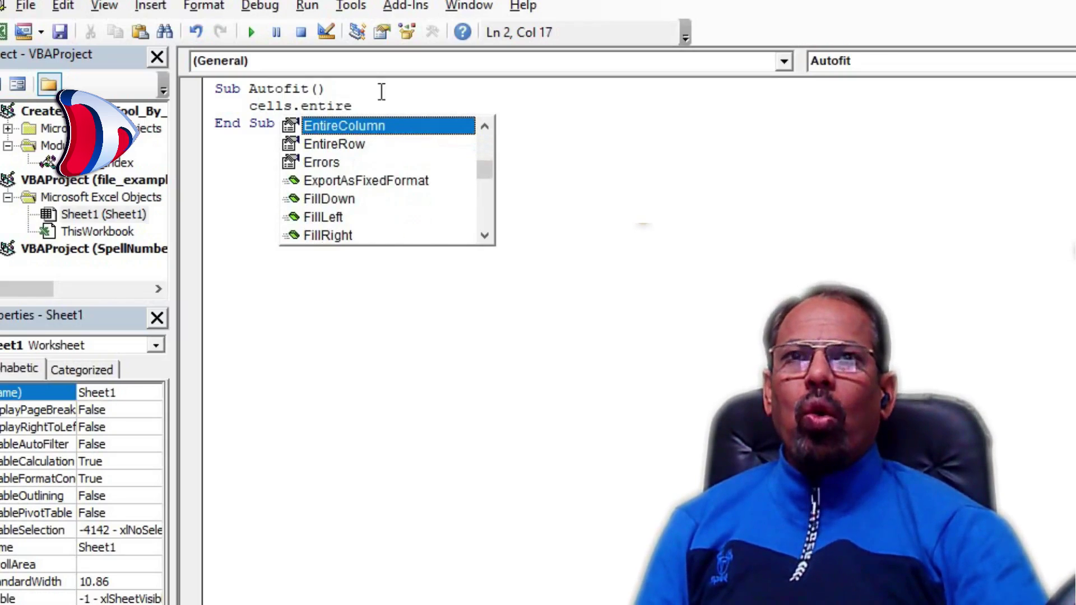
key(Tab)
Complete the line as Cells.EntireColumn.AutoFit using the suggestion list.
text(.)
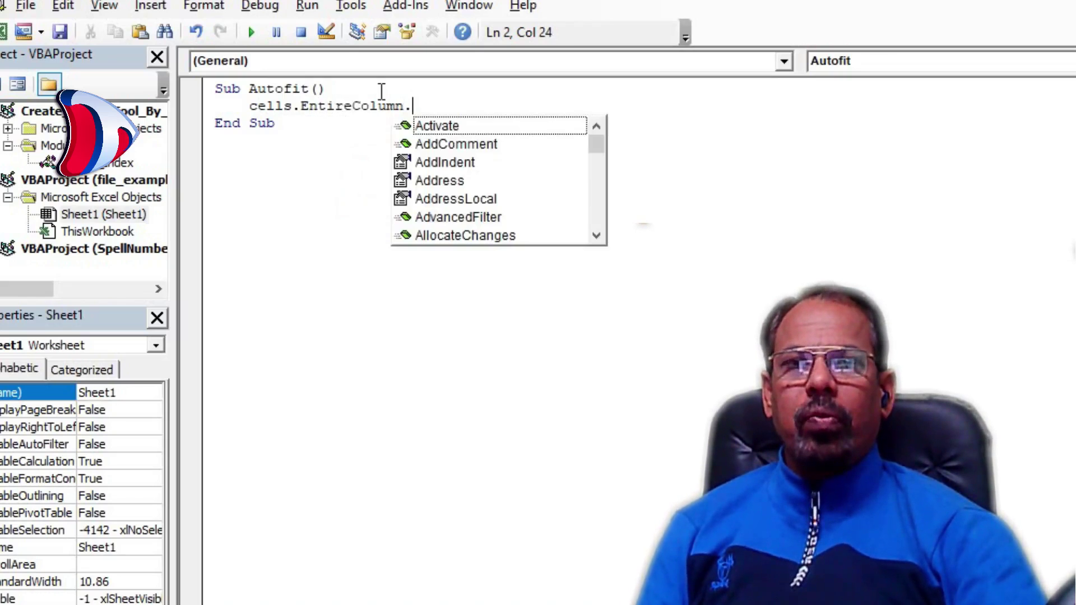
text(auto)
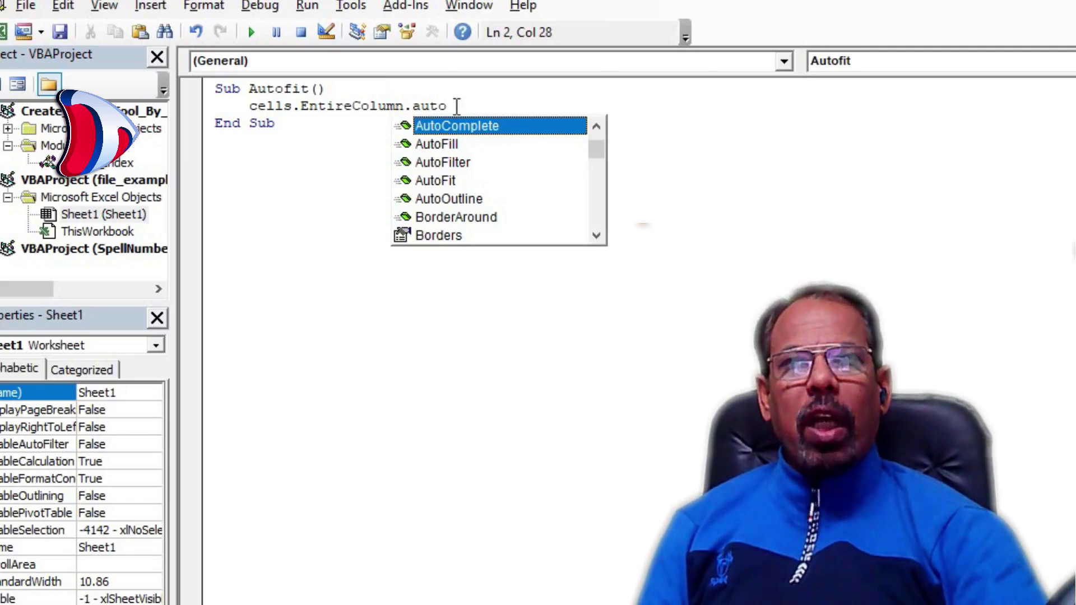
click(452, 179)
double_click(451, 179)
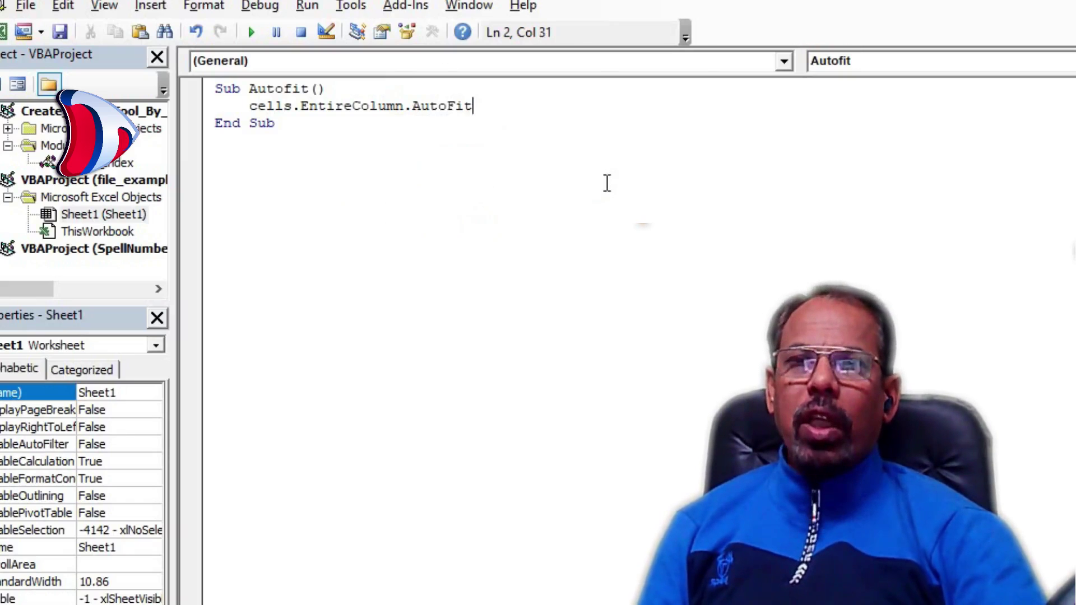
click(253, 31)
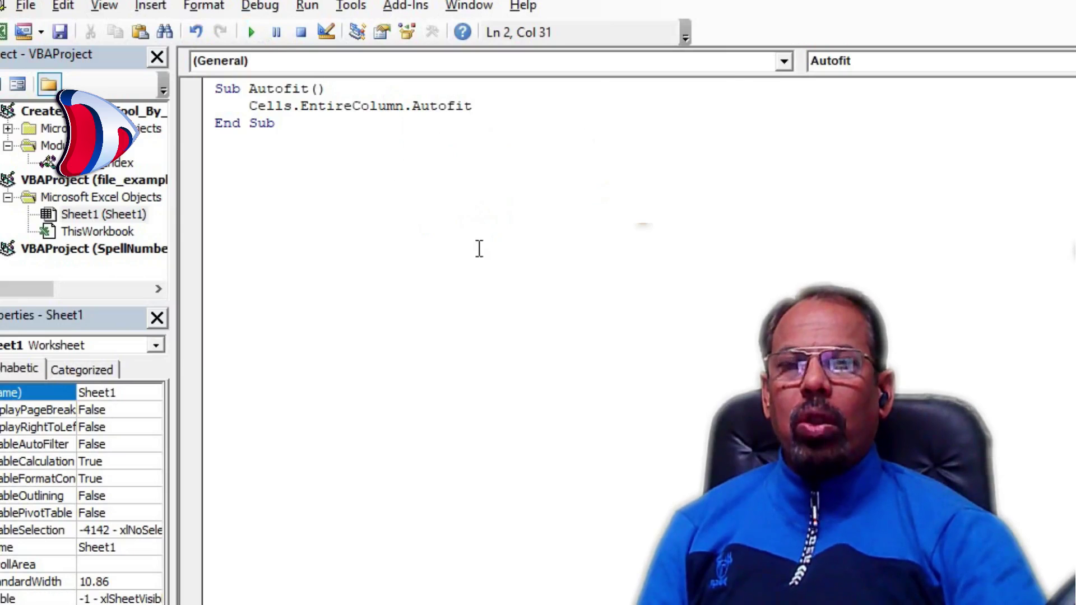